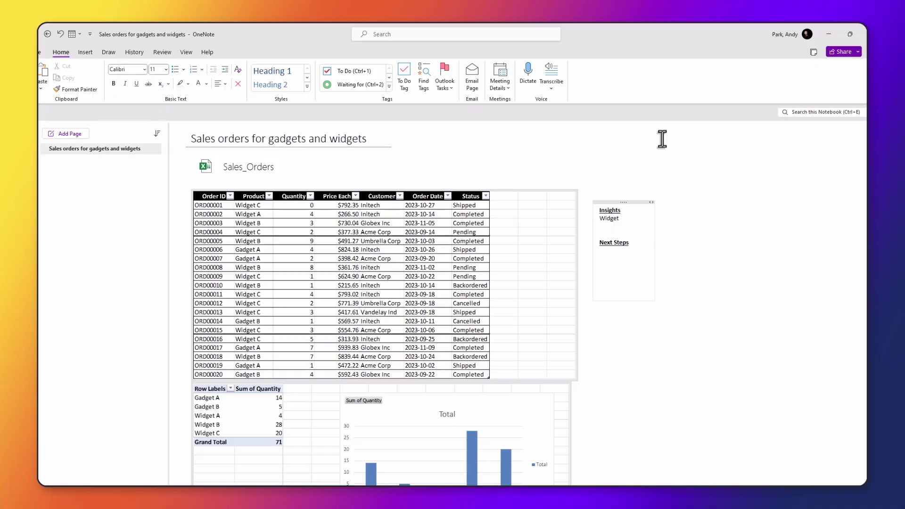
Step: Note 'Widget B is selling the most' under Insights and 'Update the shipping status' under Next Steps
type("B is selling th")
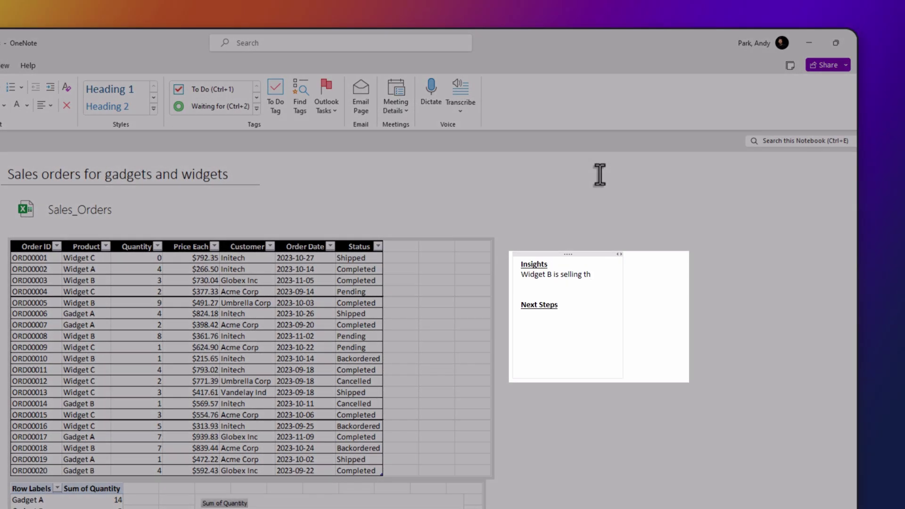
type("e most  Next Steps ")
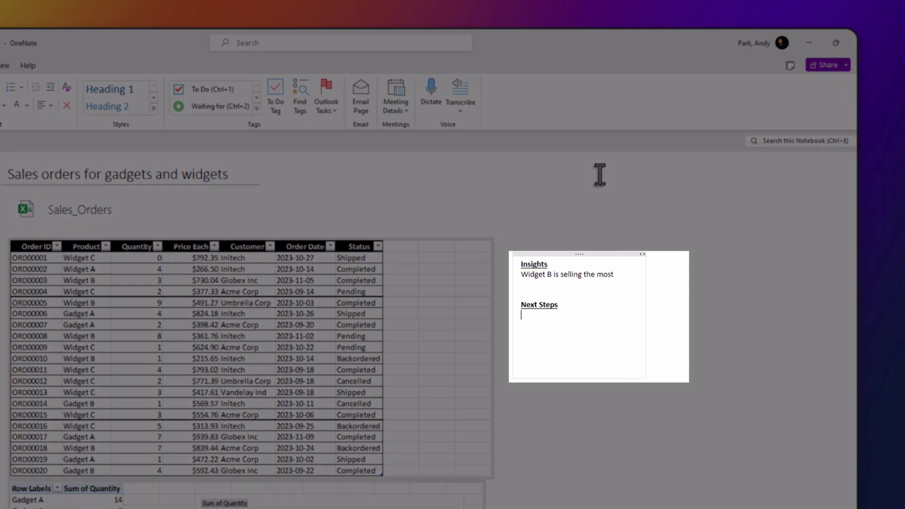
type("Update the shipping status")
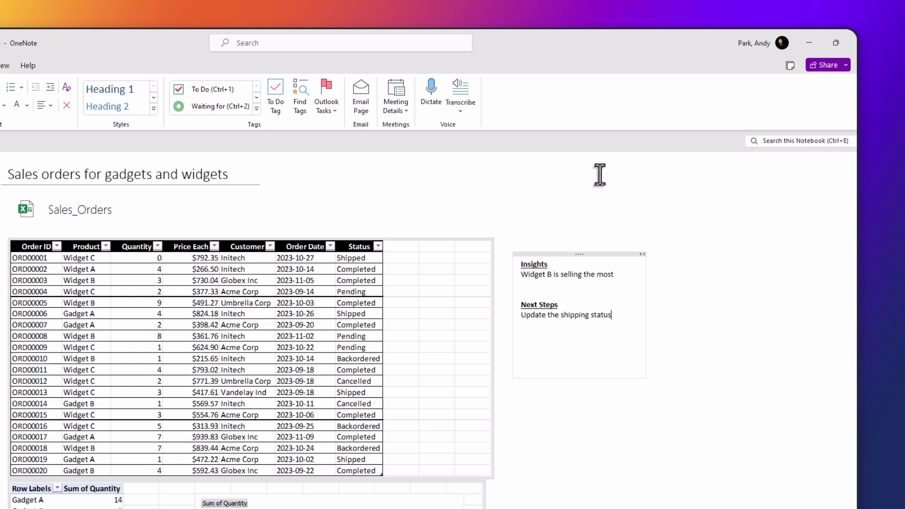
Step: Search the notebook for 'ord00016' and jump to the match in the sales table
key("ctrl+e")
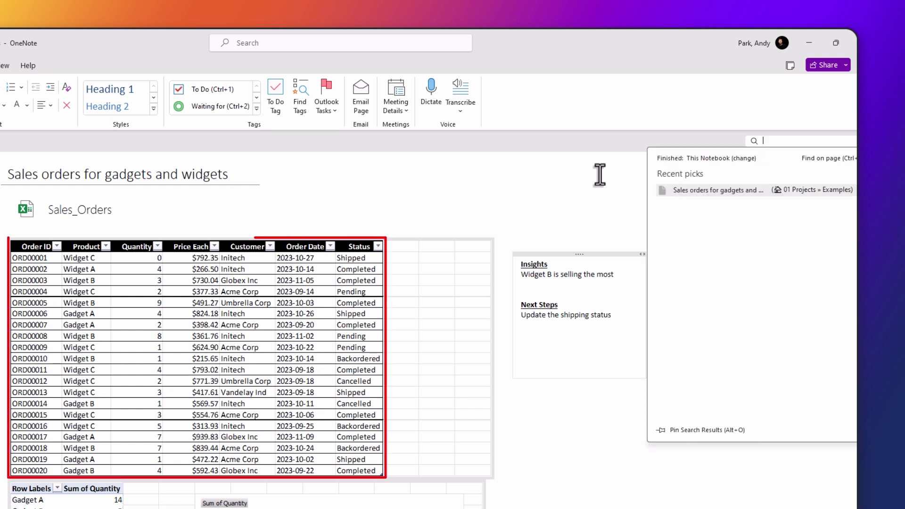
type("ord00")
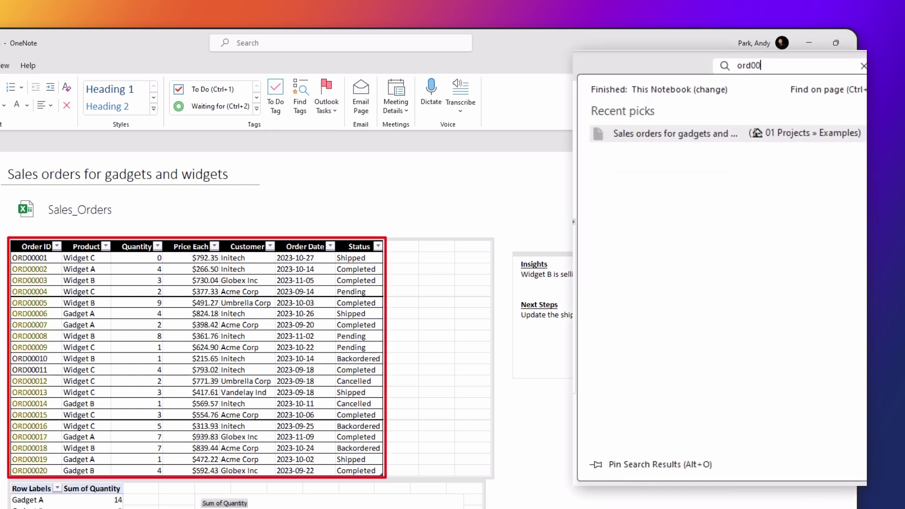
type("016")
key("Return")
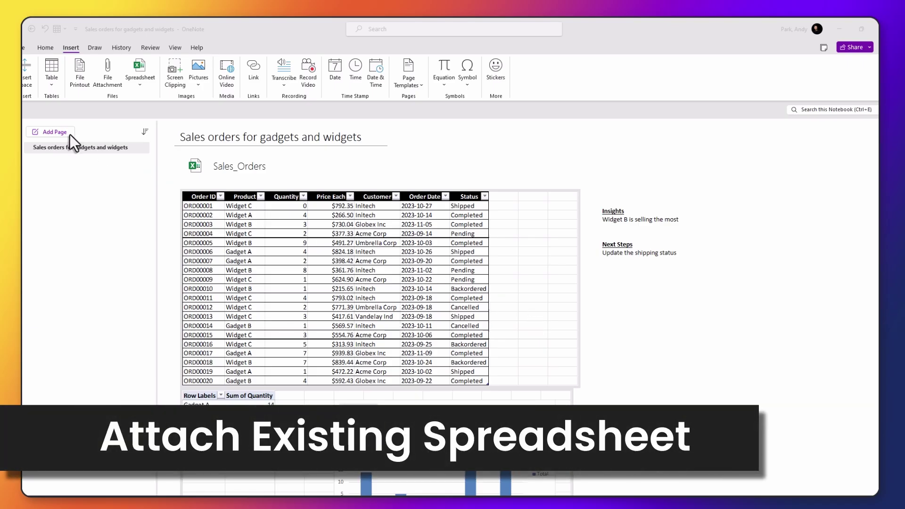
Step: Add a new Untitled page and show the Spreadsheet insert options in its body
left_click(67, 133)
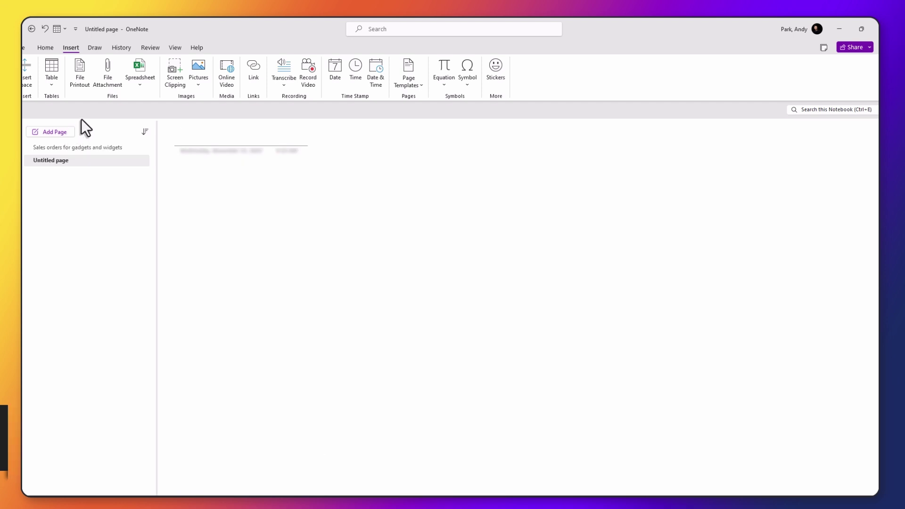
left_click(184, 173)
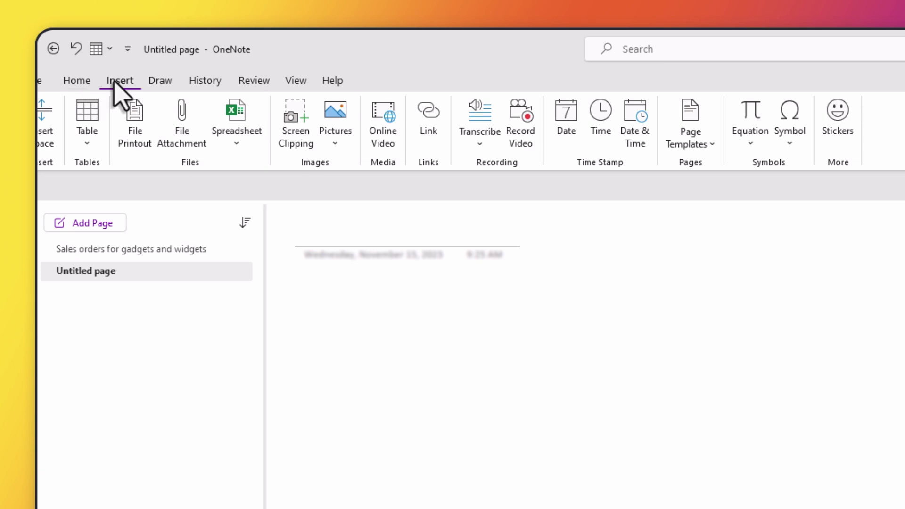
left_click(235, 146)
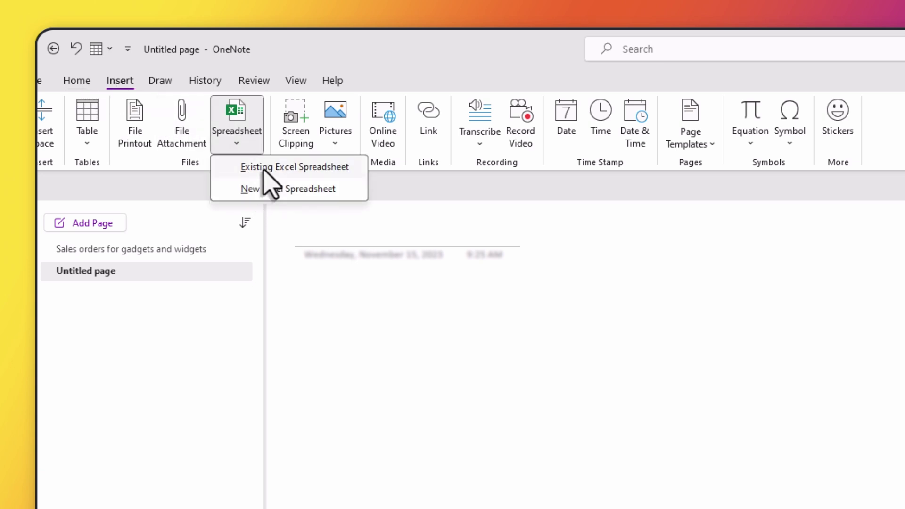
Step: Insert the existing Sales_Orders.xlsx workbook onto the page as an attached file icon
left_click(263, 169)
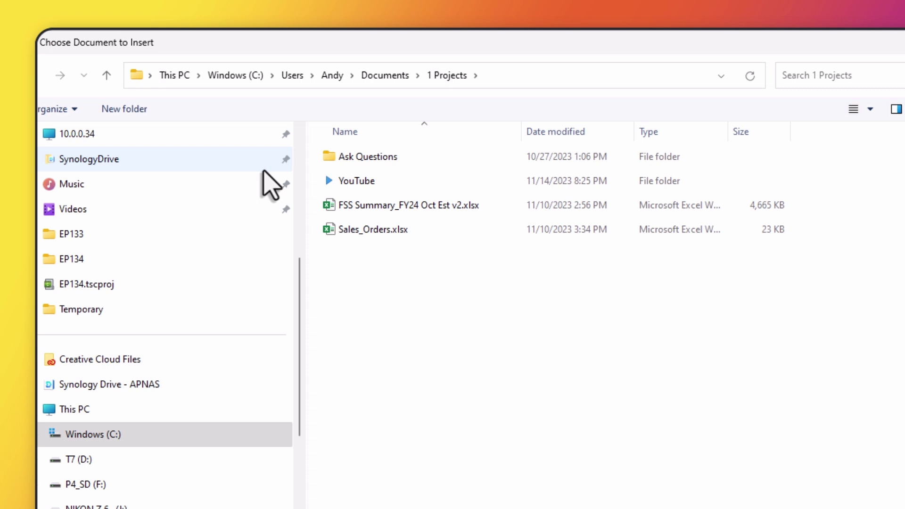
left_click(363, 235)
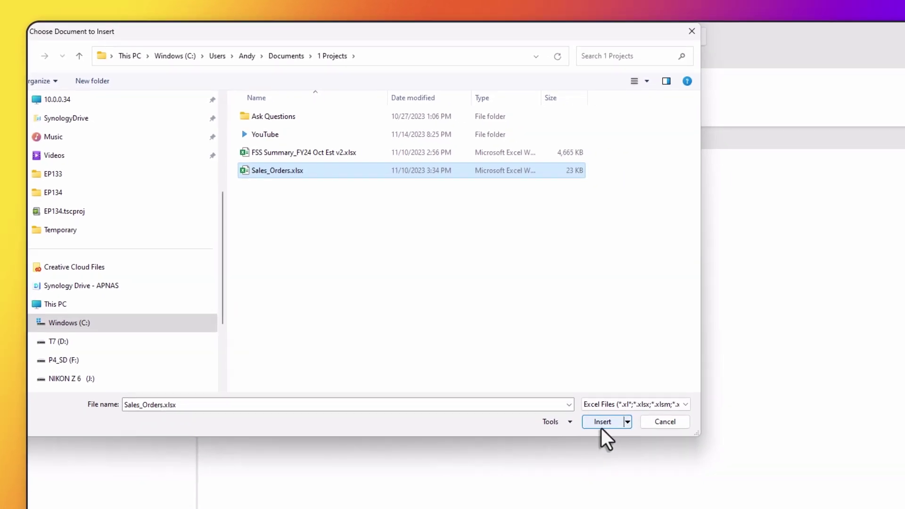
left_click(601, 426)
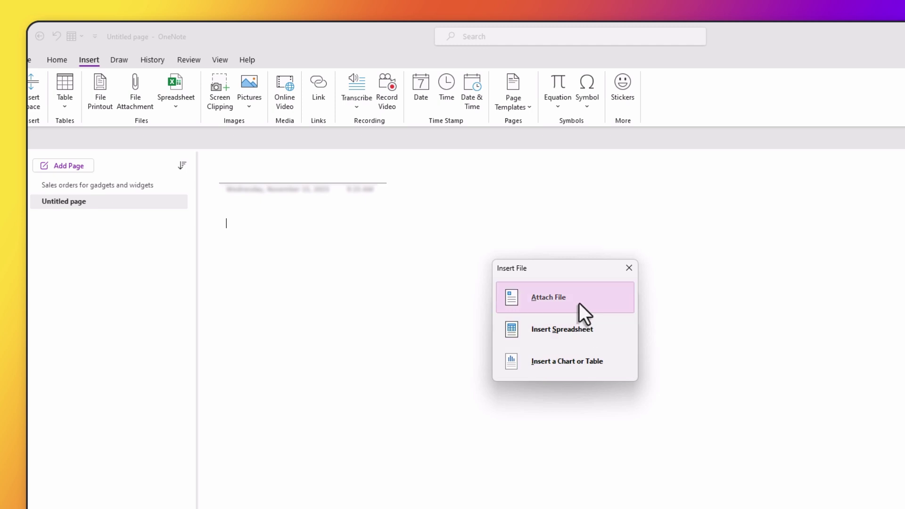
left_click(579, 305)
left_click(579, 303)
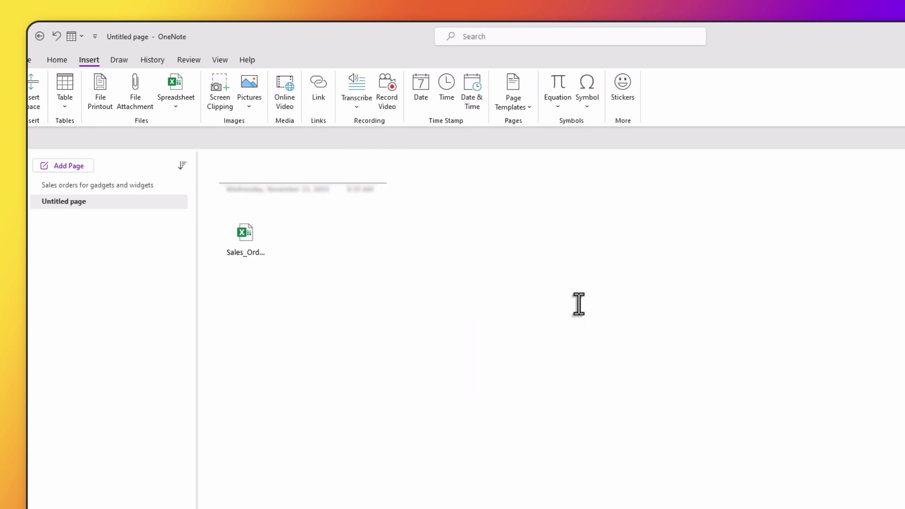
Step: Open the Sales_Orders attachment in Excel with 'Don't ask me again for this file type' ticked
double_click(247, 244)
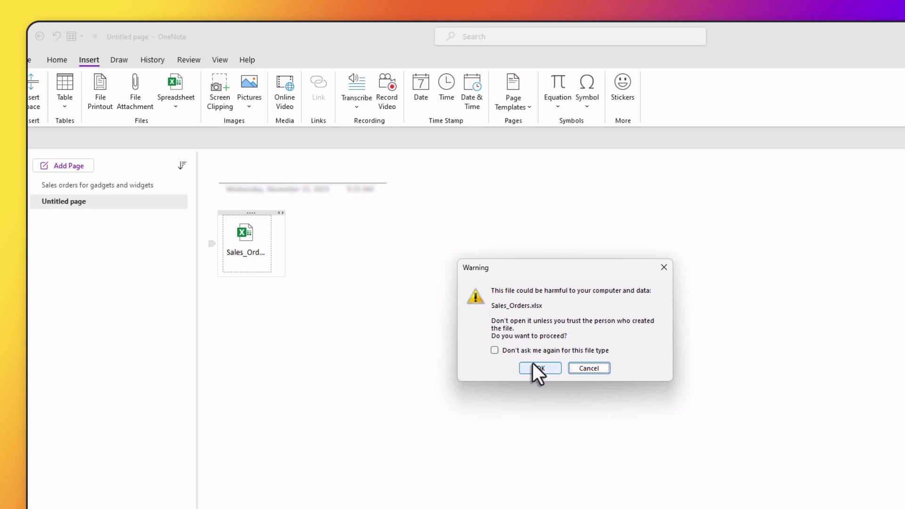
left_click(495, 352)
left_click(540, 368)
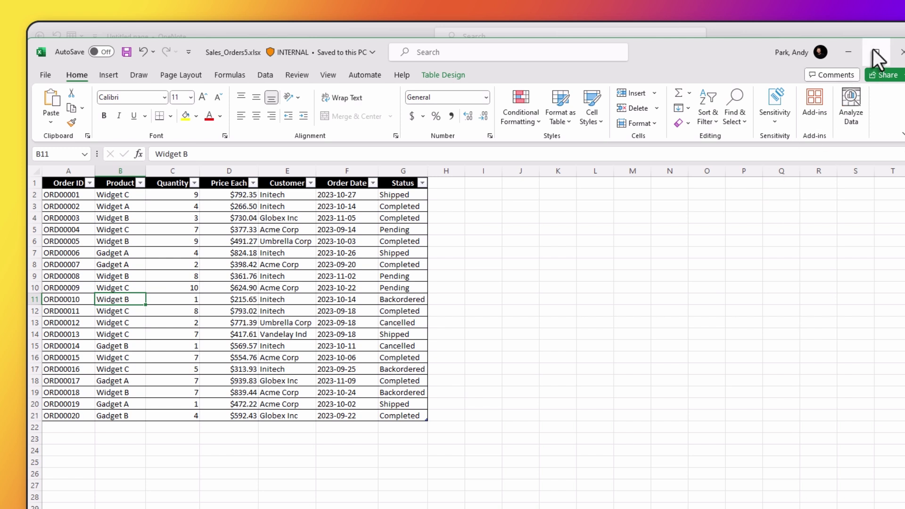
Step: Maximize Excel, check the workbook's storage path under File > Info, then go back
left_click(873, 49)
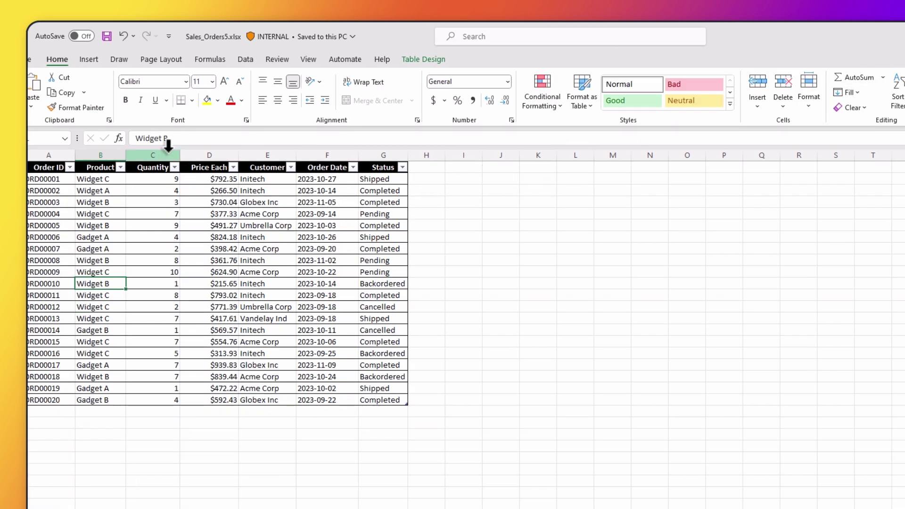
left_click(29, 60)
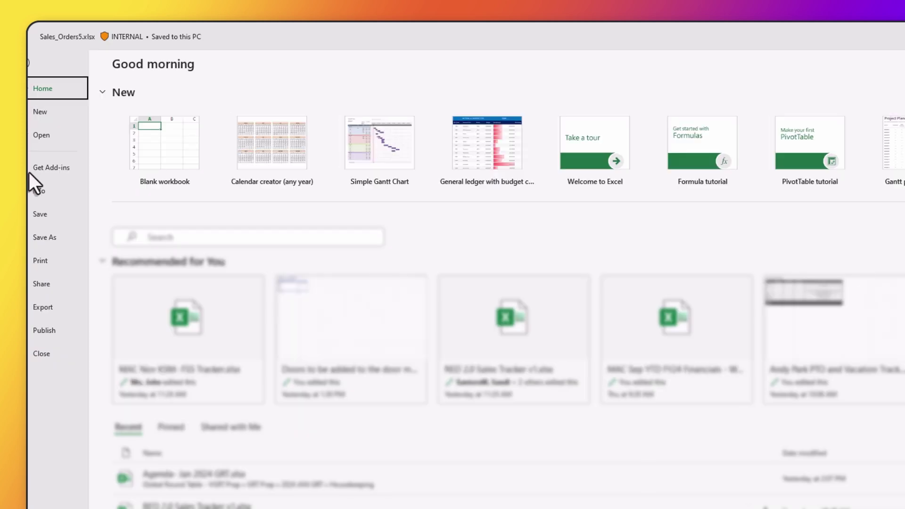
left_click(36, 190)
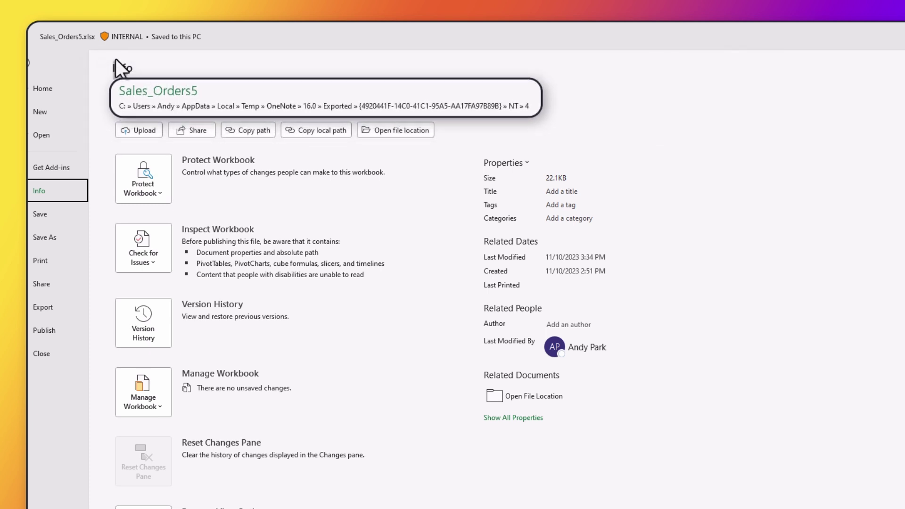
left_click(29, 70)
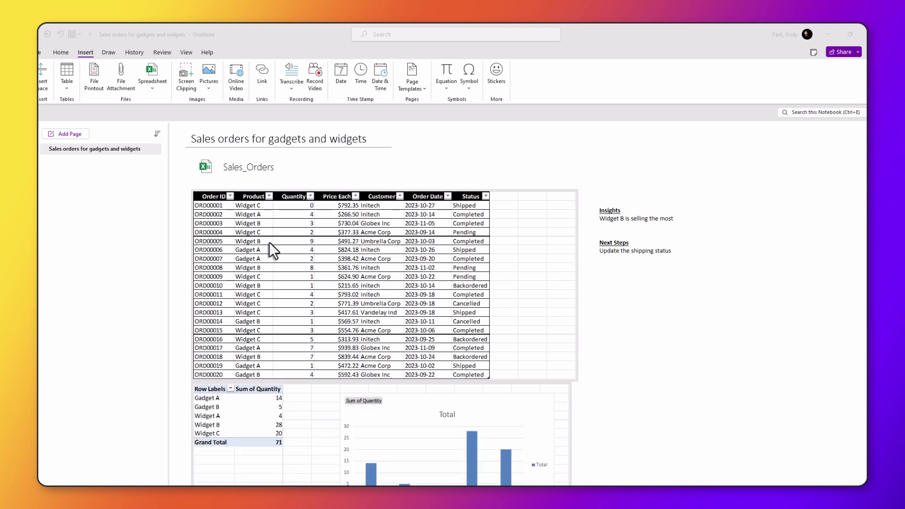
Step: On another new page, choose Existing Excel Spreadsheet and select Sales_Orders.xlsx for insertion
left_click(78, 135)
left_click(299, 170)
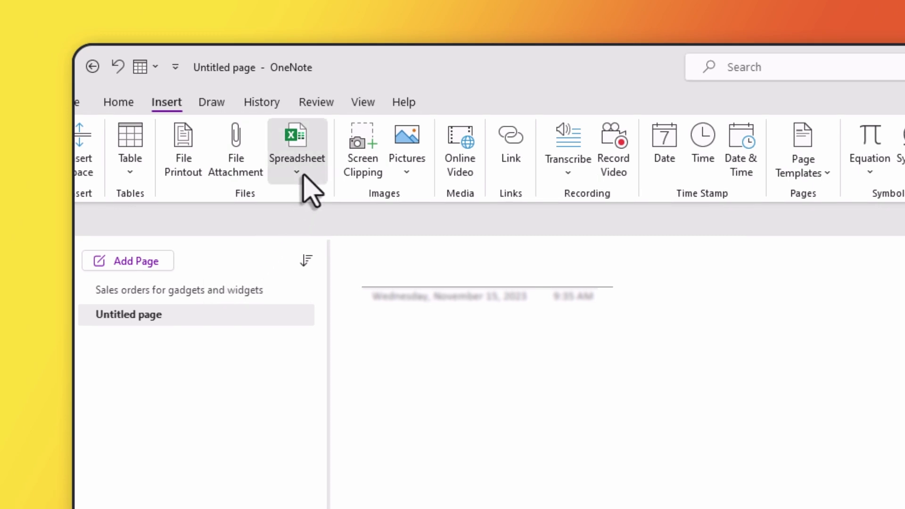
left_click(166, 101)
left_click(231, 138)
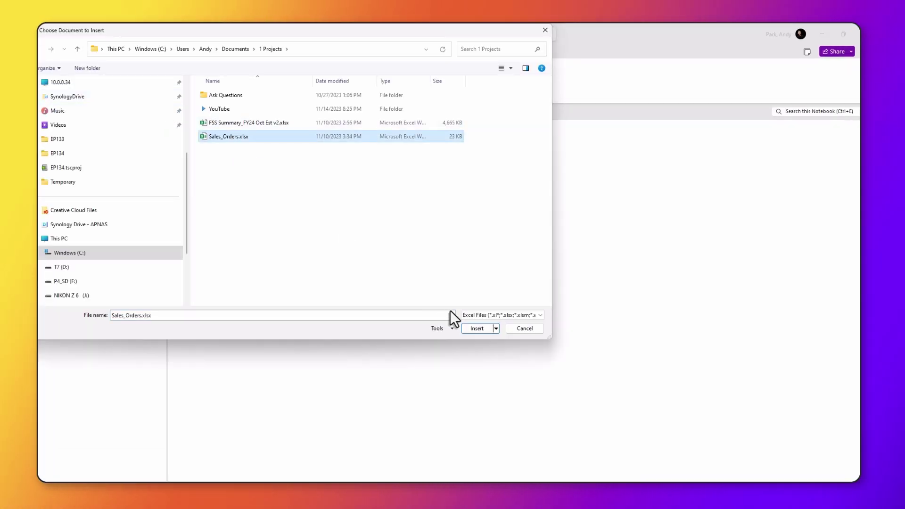
left_click(477, 329)
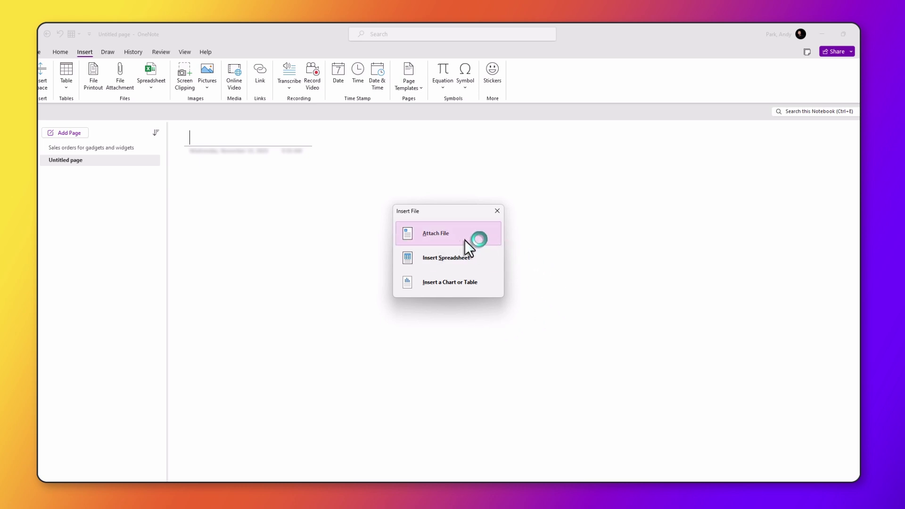
Step: Embed Sales_Orders as a live spreadsheet and scroll to review its table, pivot and chart
left_click(485, 262)
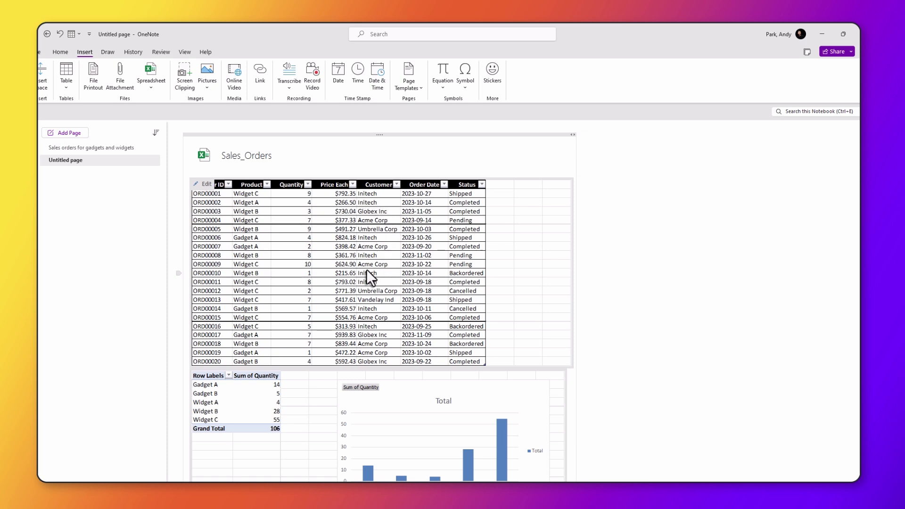
scroll(366, 271, "down", 3)
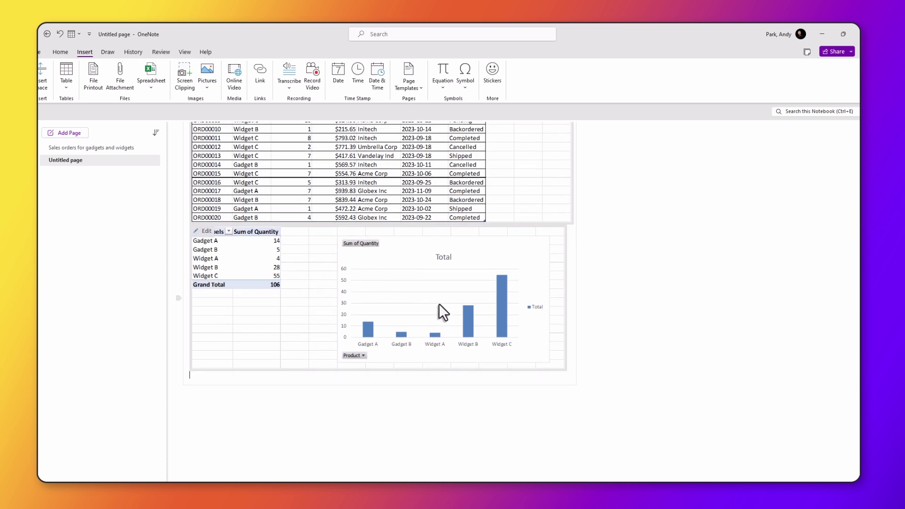
scroll(436, 310, "up", 4)
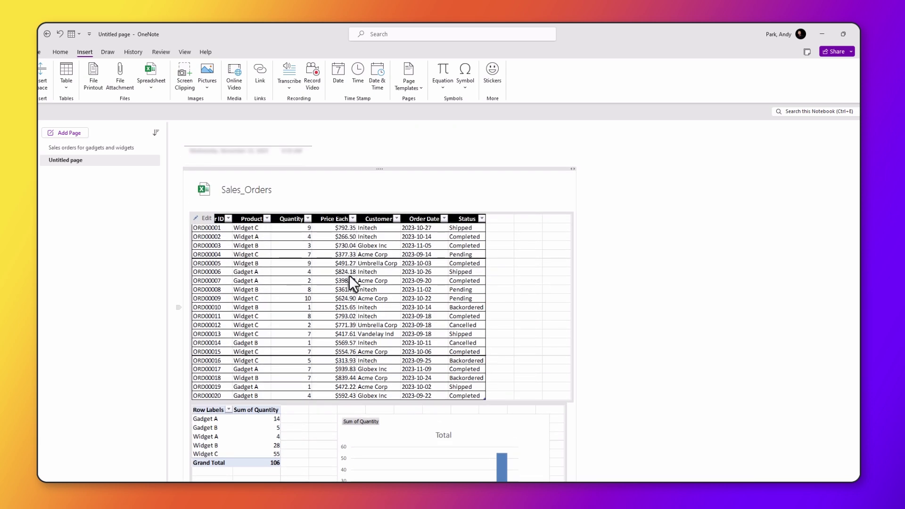
Step: Open the embedded spreadsheet in maximized Excel and look through the Chart and Data sheets
double_click(216, 197)
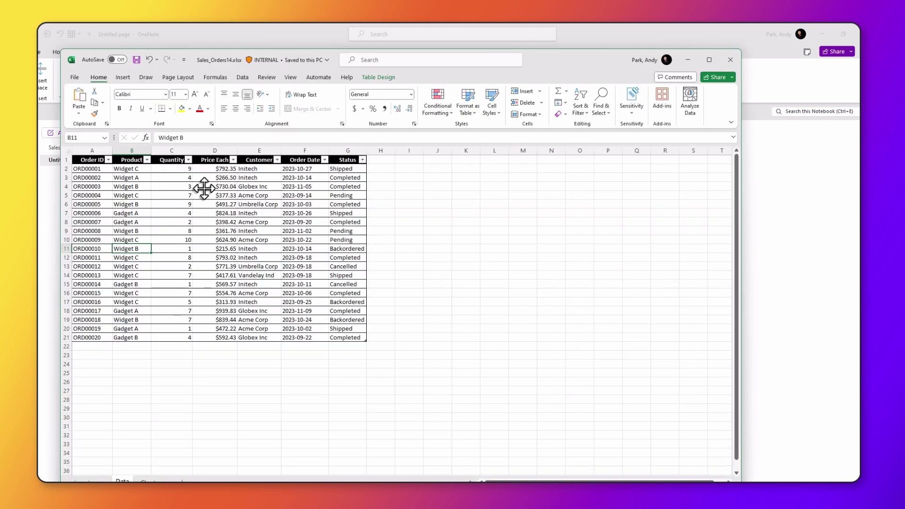
left_click(709, 60)
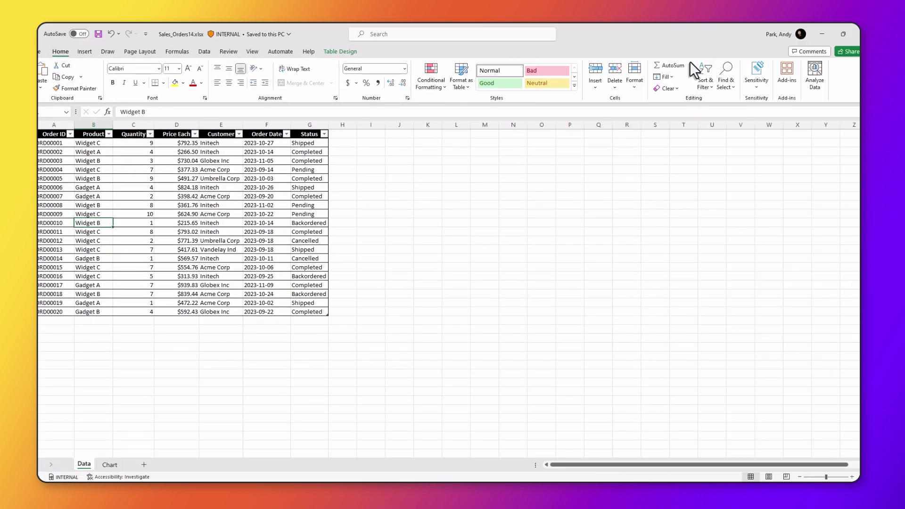
left_click(110, 463)
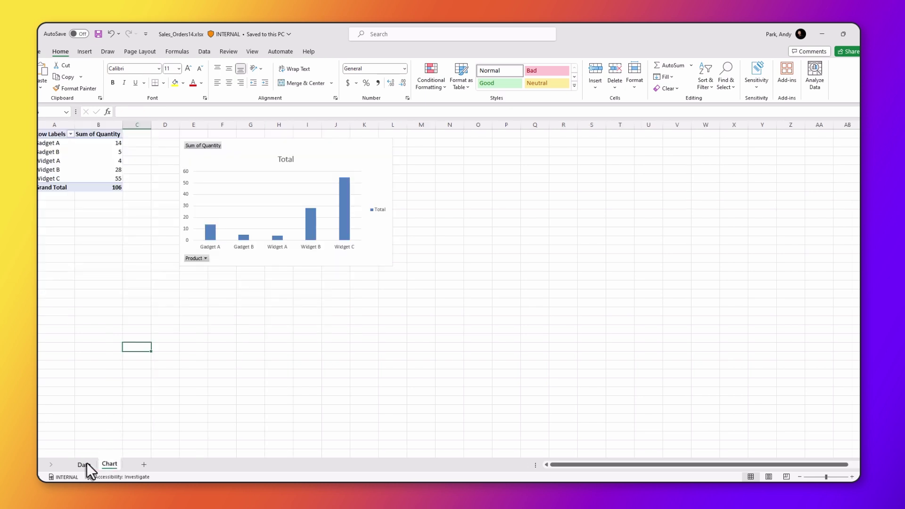
left_click(81, 465)
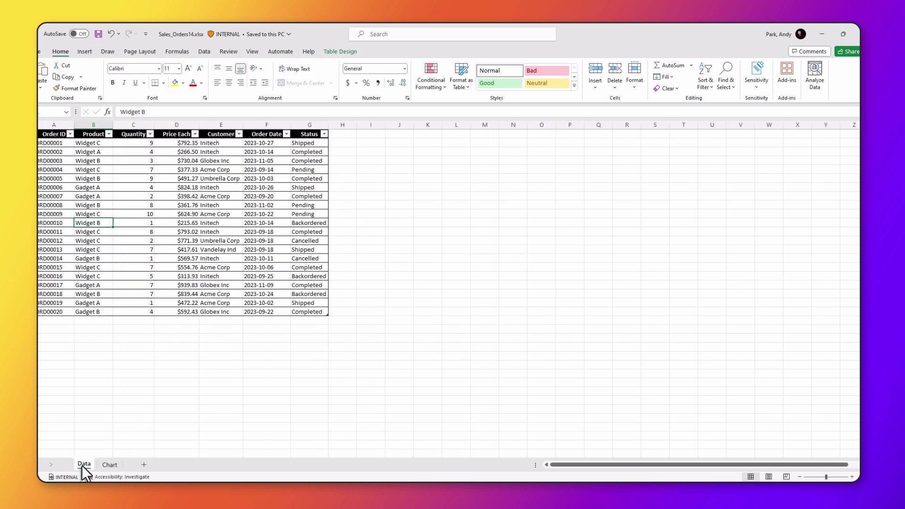
left_click(108, 465)
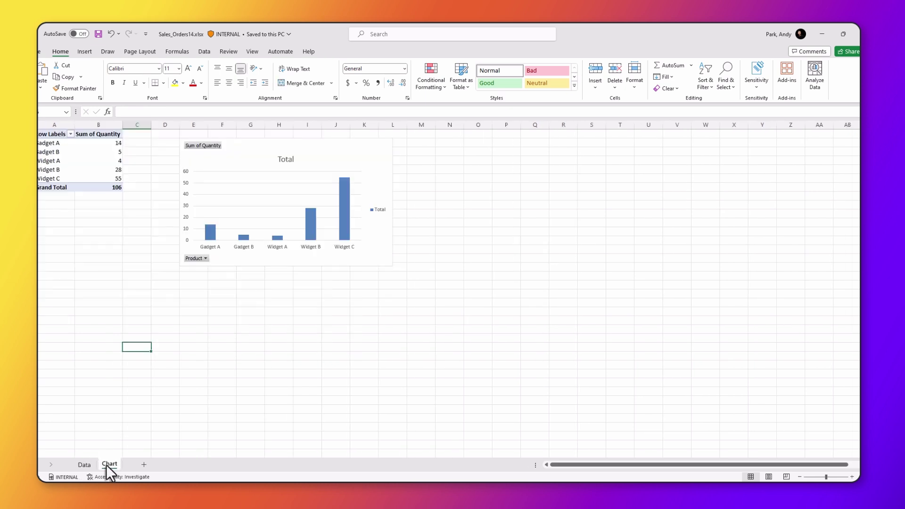
left_click(83, 465)
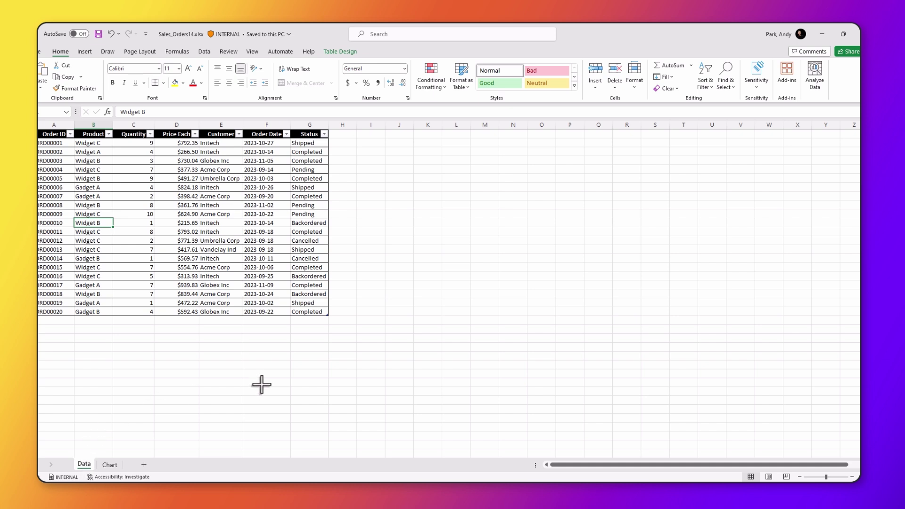
Step: Change the first order's quantity in C2 from 9 to 3 and close Excel
left_click(135, 146)
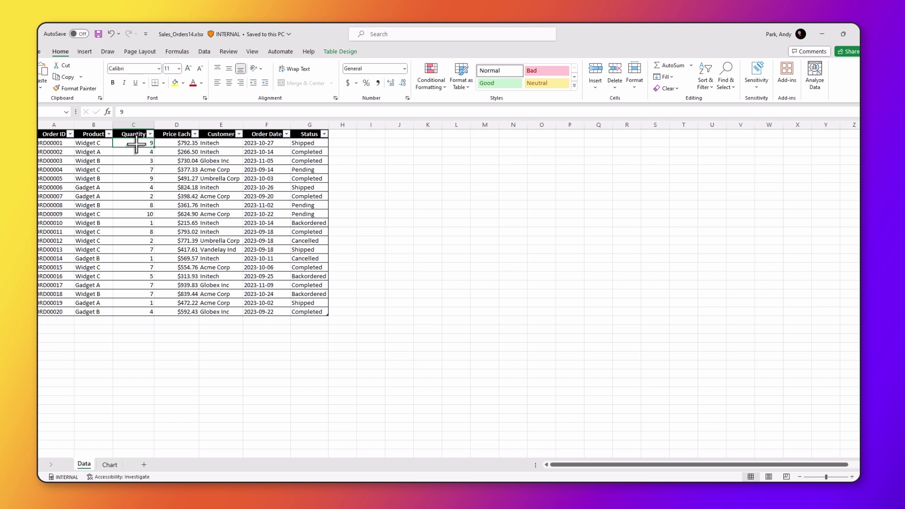
type("3")
key("Return")
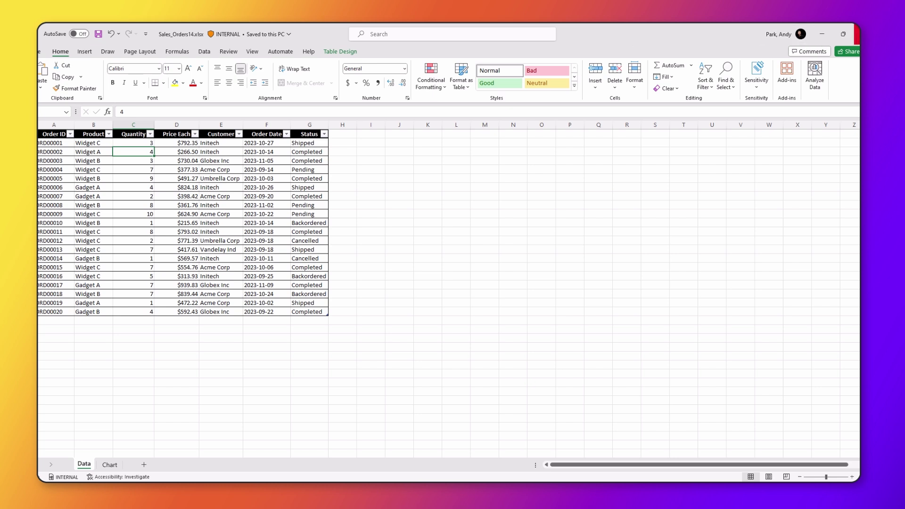
left_click(857, 34)
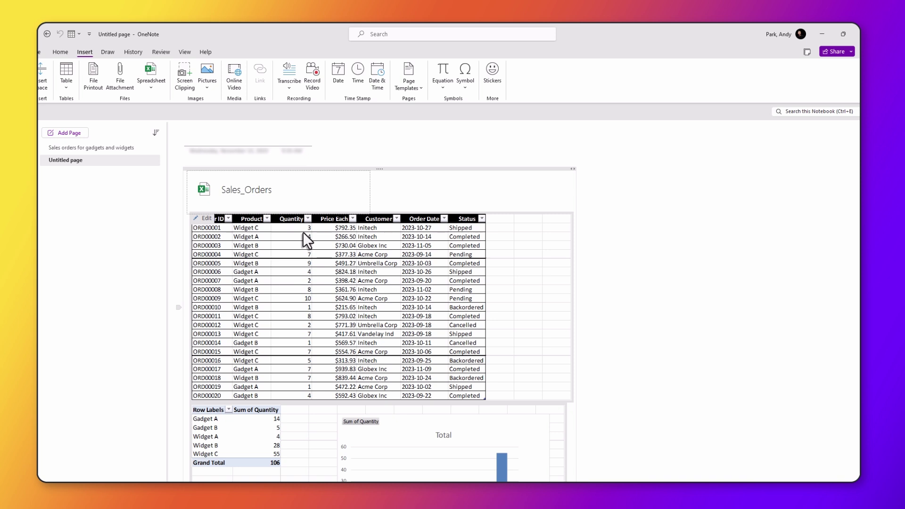
Step: Edit the embed in maximized Excel, set C2's quantity to 7, and save the workbook
left_click(200, 217)
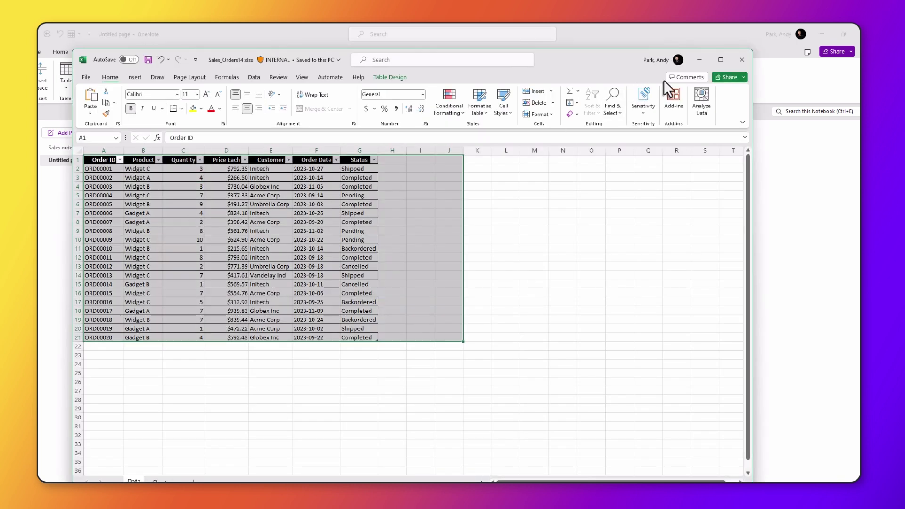
left_click(719, 61)
left_click(260, 175)
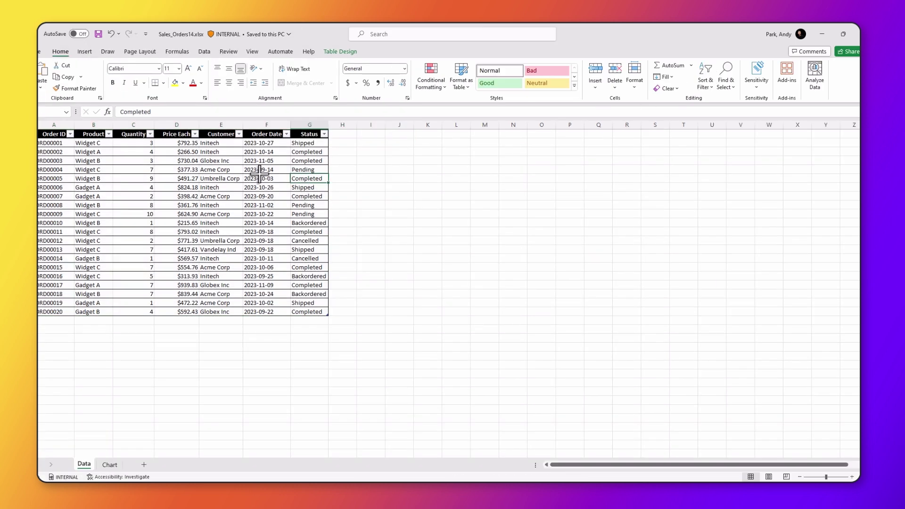
left_click(140, 143)
type("7")
key("Return")
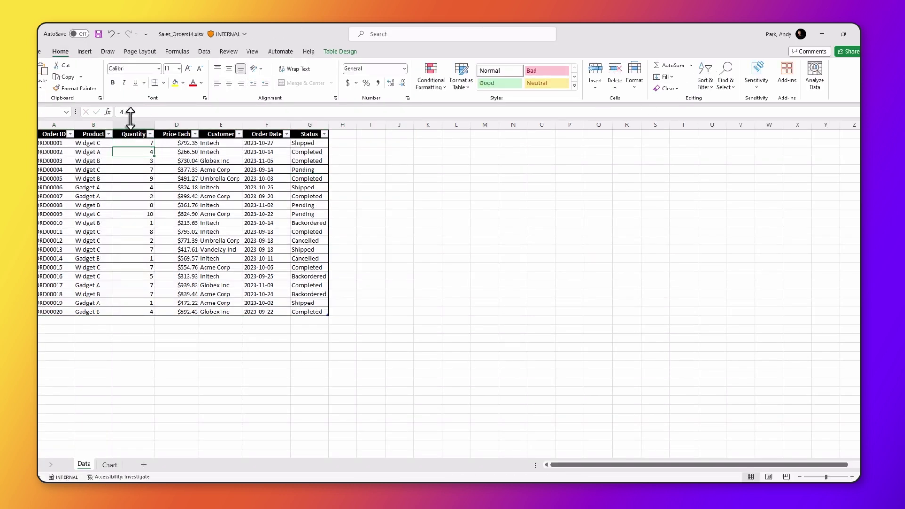
left_click(99, 35)
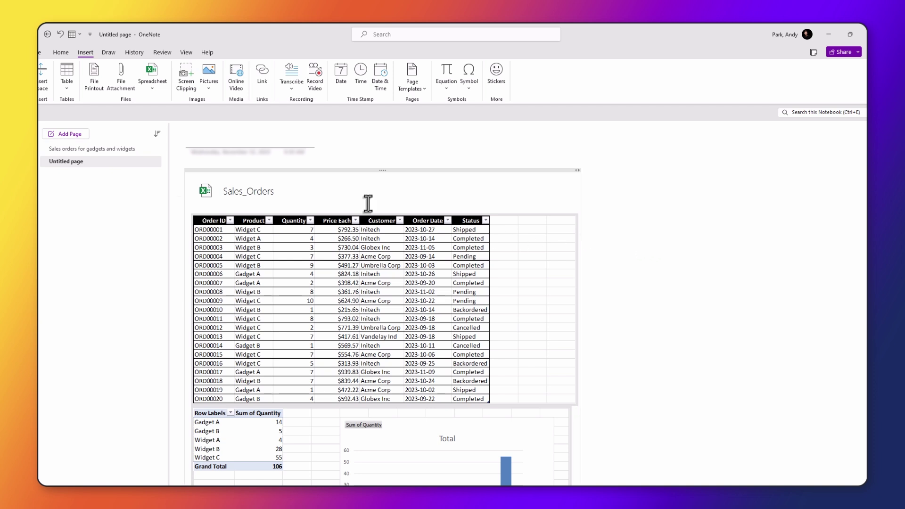
Step: Add a page and embed Sales_Orders.xlsx chart-only, showing the quantity pivot totaling 106 and its chart
left_click(69, 134)
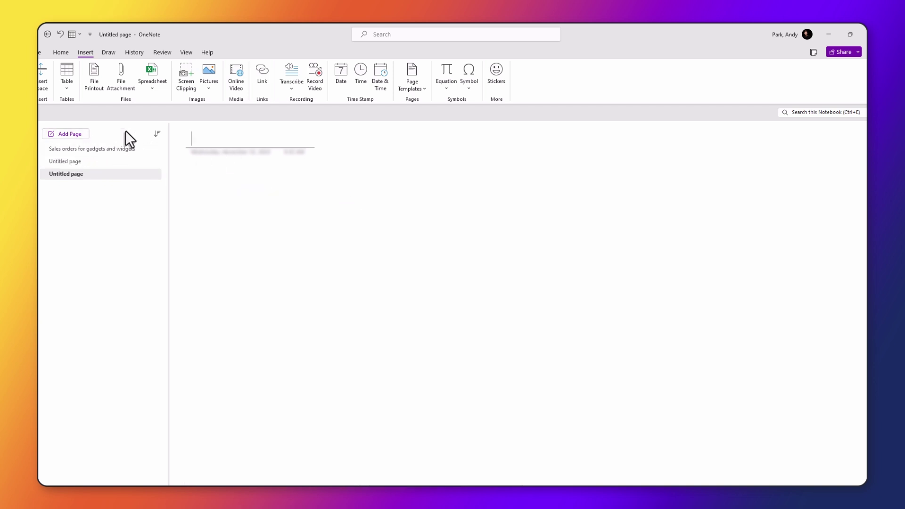
left_click(155, 92)
left_click(168, 102)
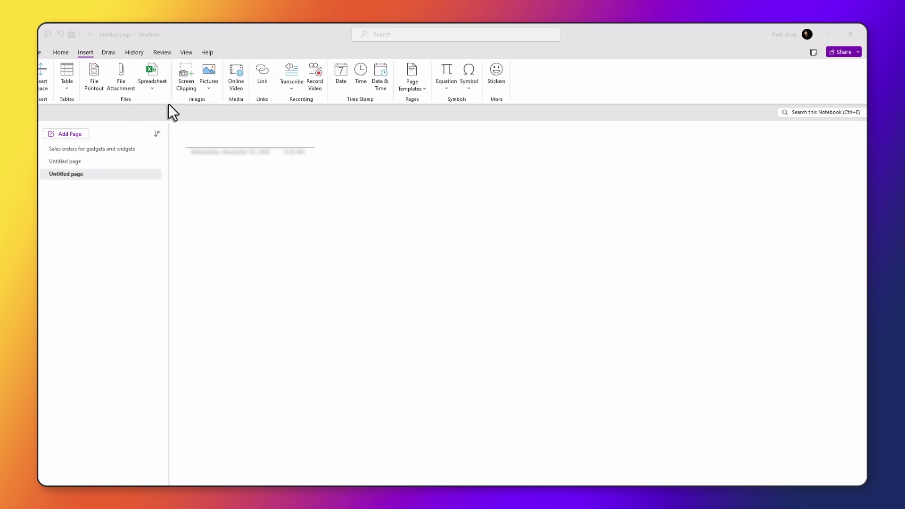
left_click(224, 139)
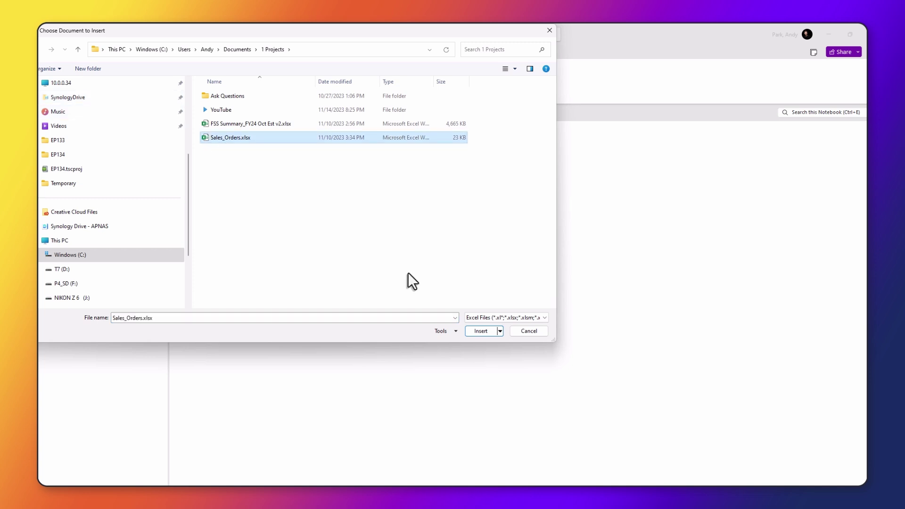
left_click(477, 329)
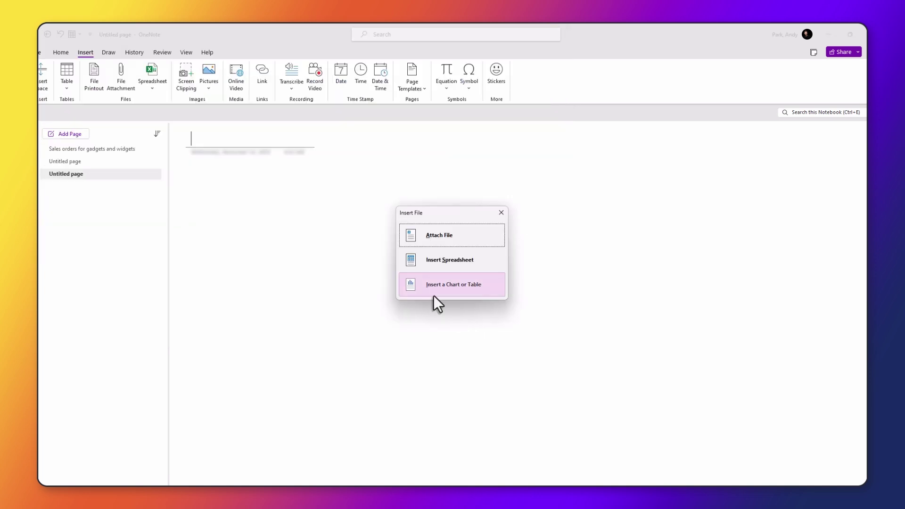
left_click(448, 288)
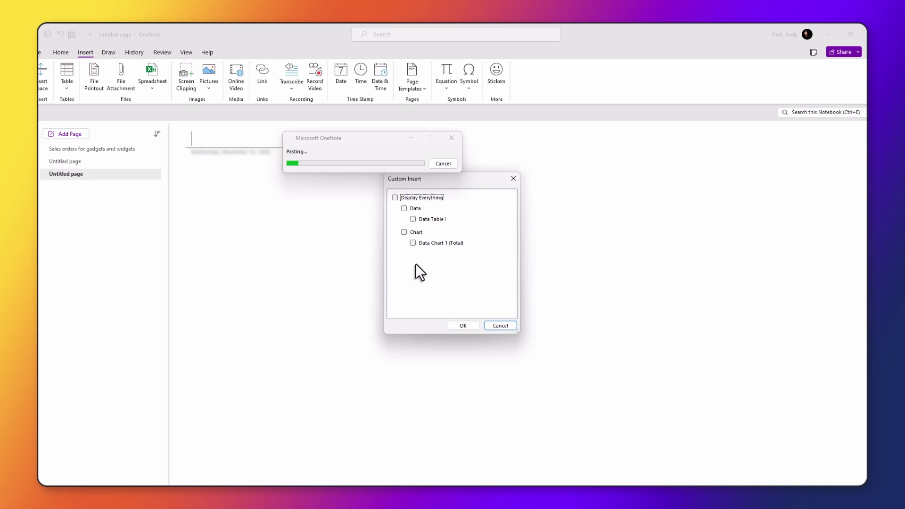
left_click(404, 232)
left_click(457, 326)
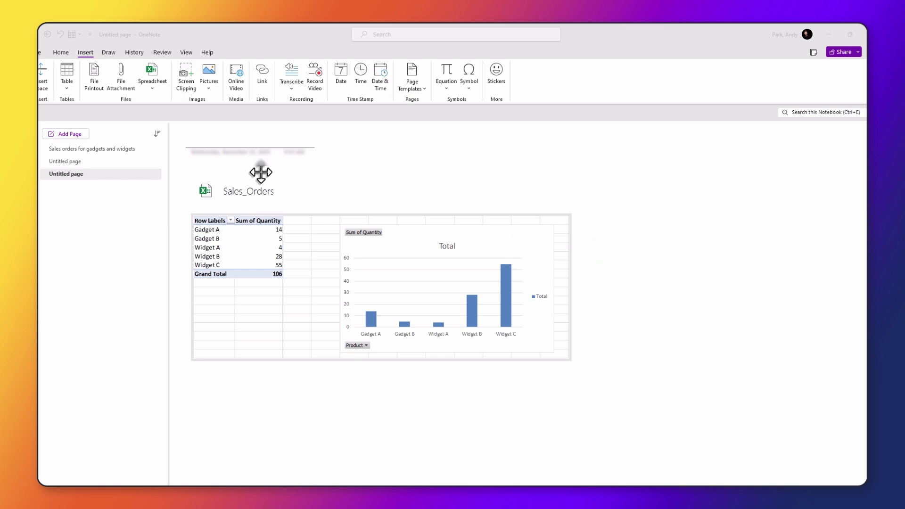
Step: Add another page with a new blank embedded Excel spreadsheet
left_click(71, 133)
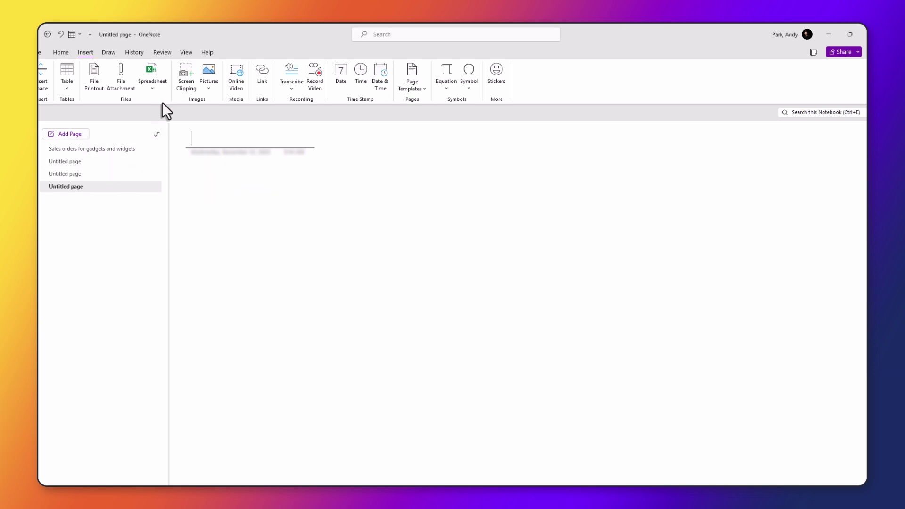
left_click(151, 86)
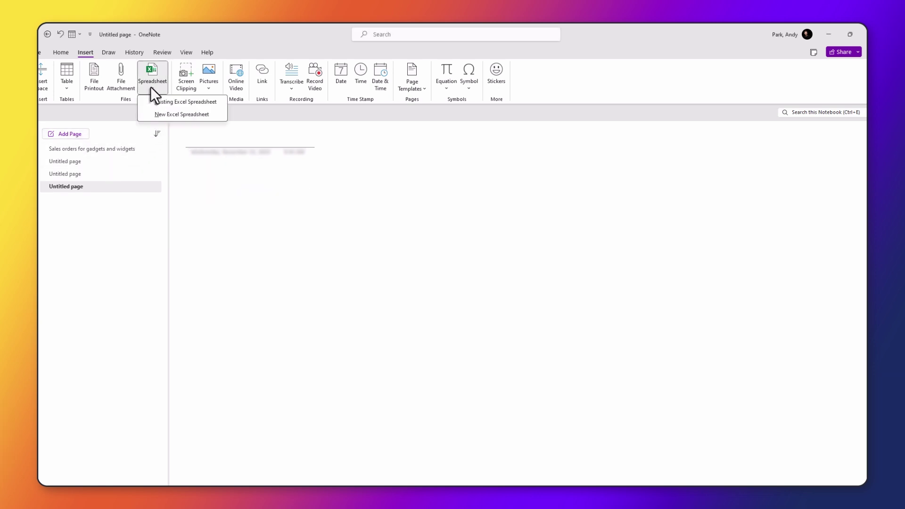
left_click(160, 116)
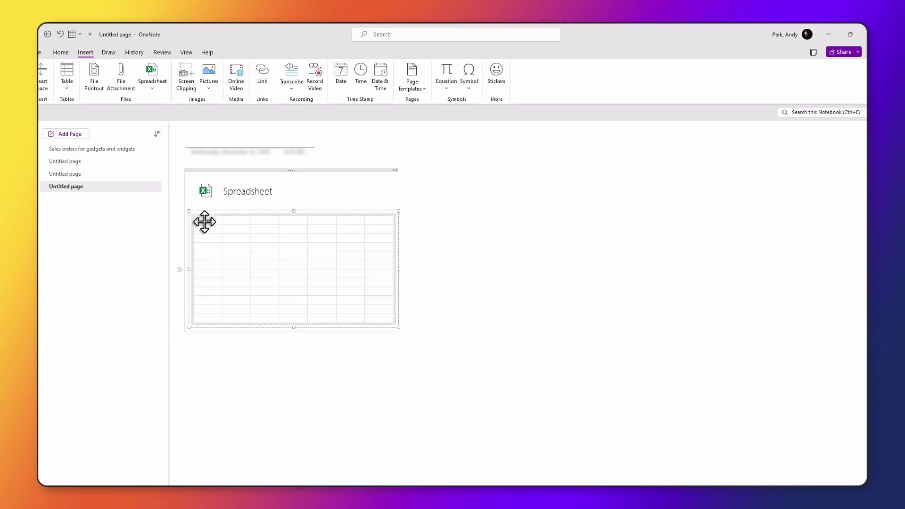
Step: Enter 'yuiyuiyu' in cell A2 of the new spreadsheet, then save and close Excel
left_click(205, 221)
left_click(89, 169)
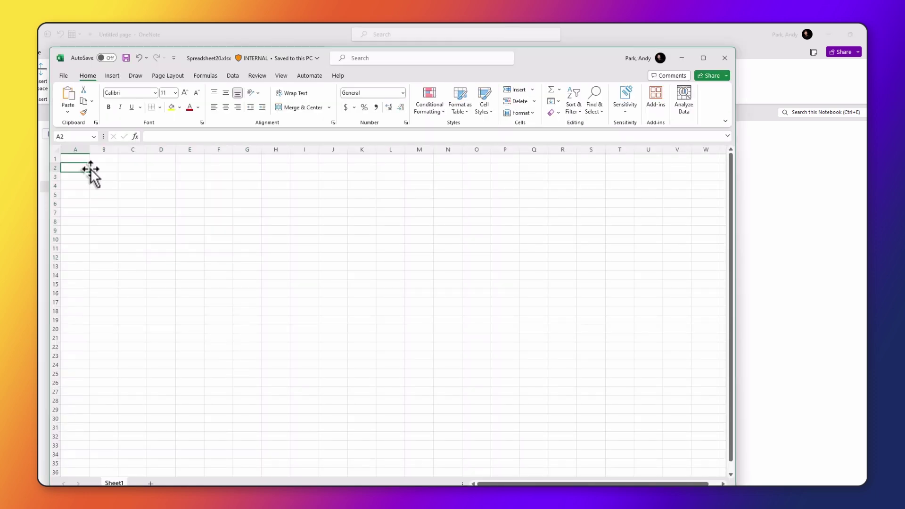
type("yuiyuiyu")
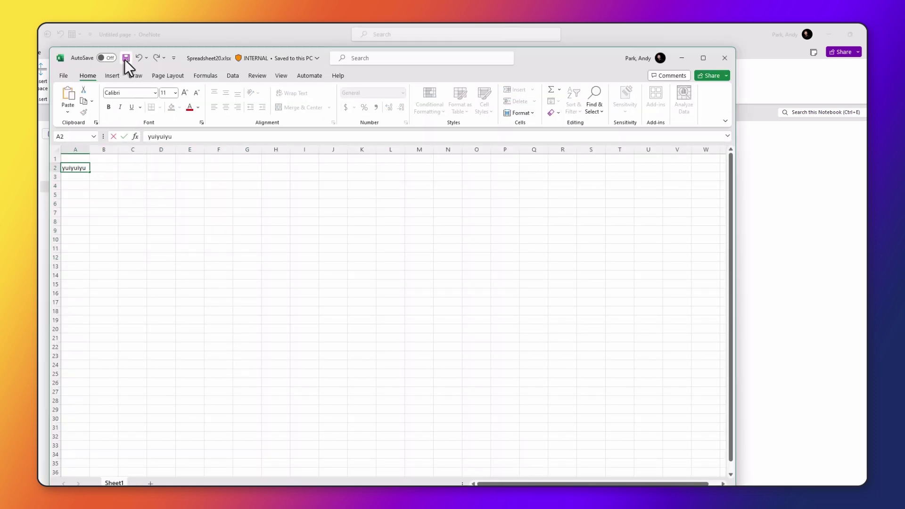
left_click(126, 58)
left_click(724, 57)
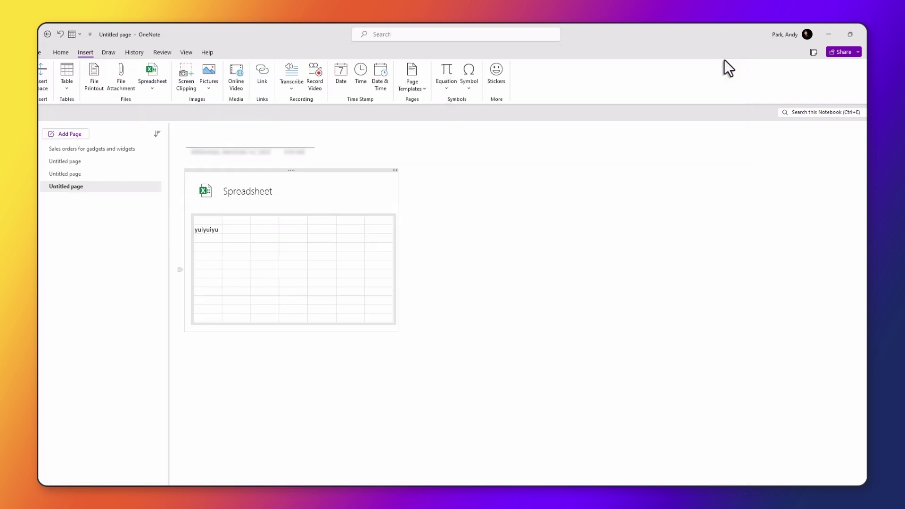
left_click(509, 315)
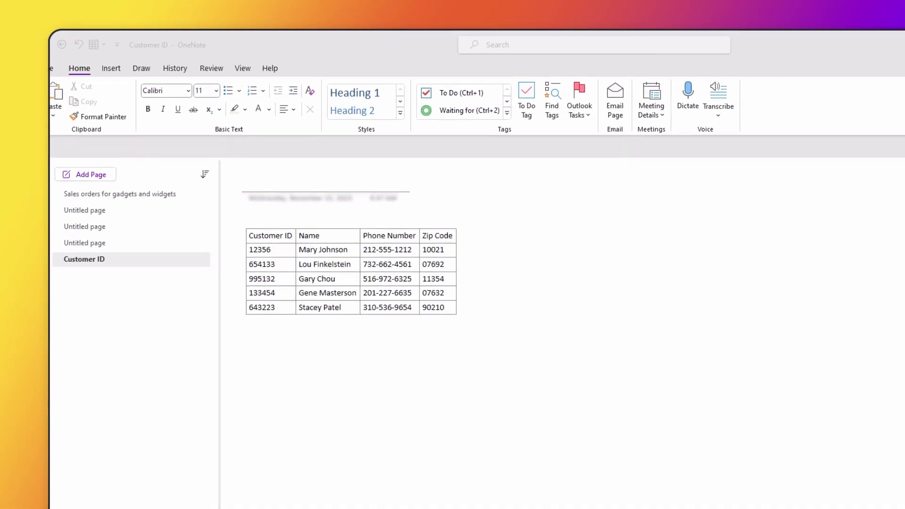
Step: Convert the five-row customer table on the Customer ID page into an embedded Excel spreadsheet
left_click(437, 386)
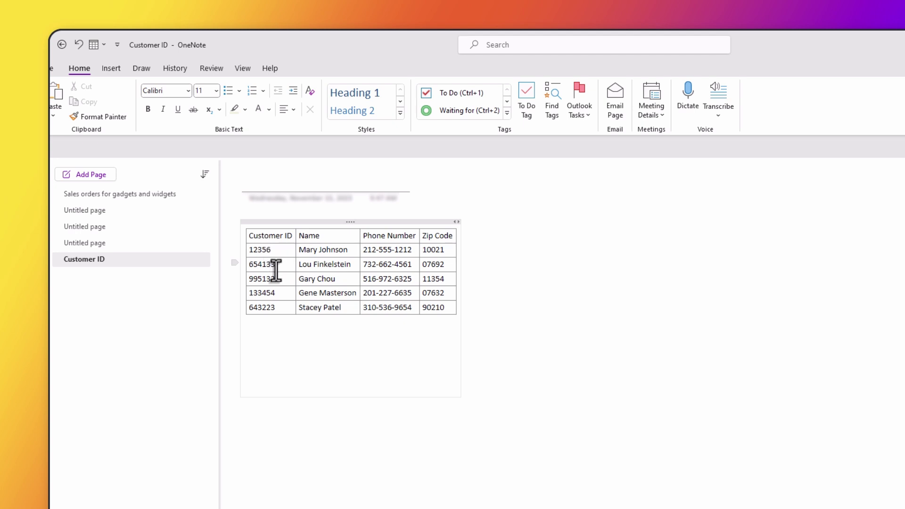
right_click(336, 250)
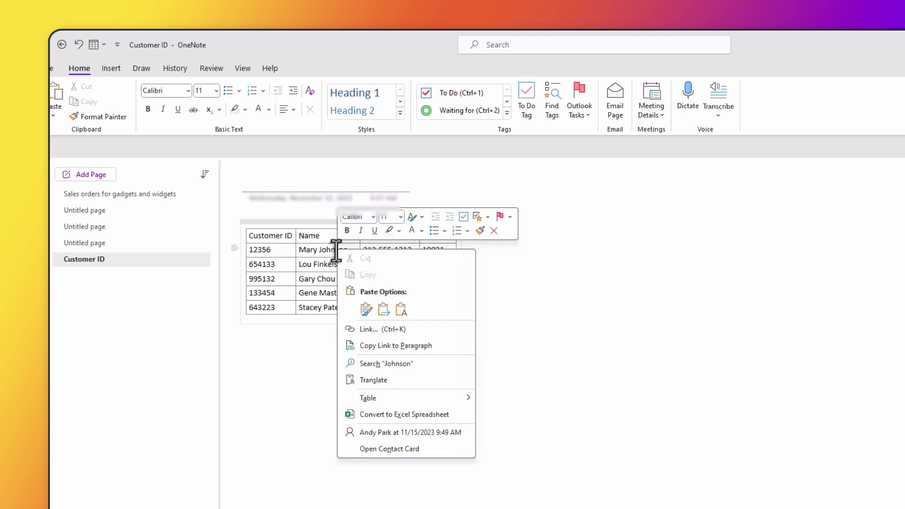
left_click(411, 417)
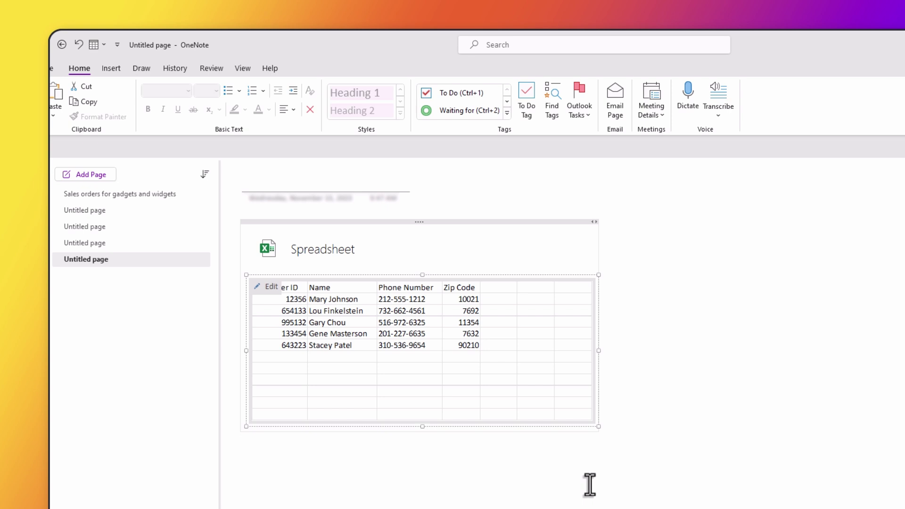
Step: Change the first customer's zip code in D2 from 10021 to 10023, then save and close Excel
left_click(258, 287)
left_click(258, 302)
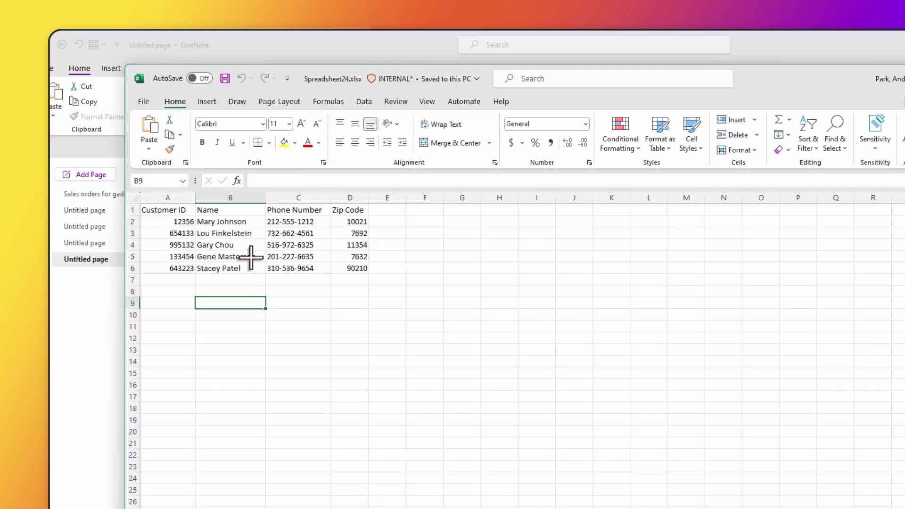
left_click(351, 221)
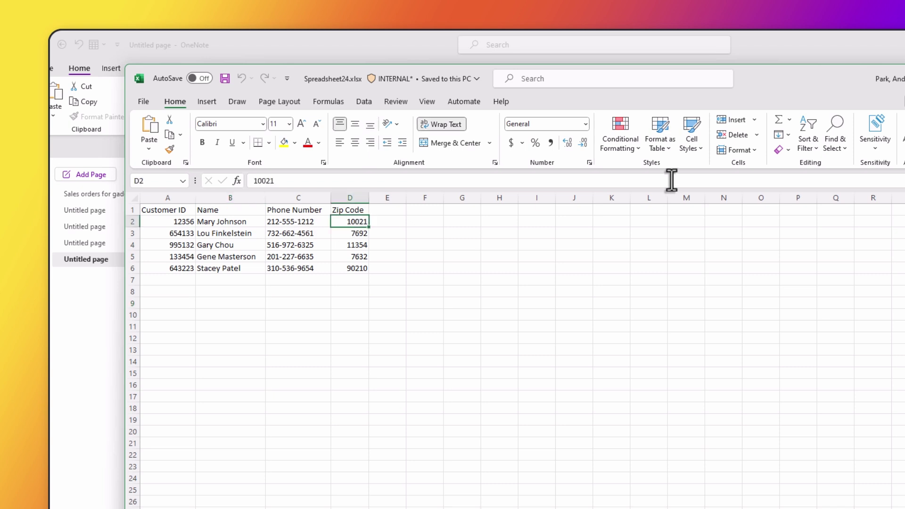
type("10023")
key("Return")
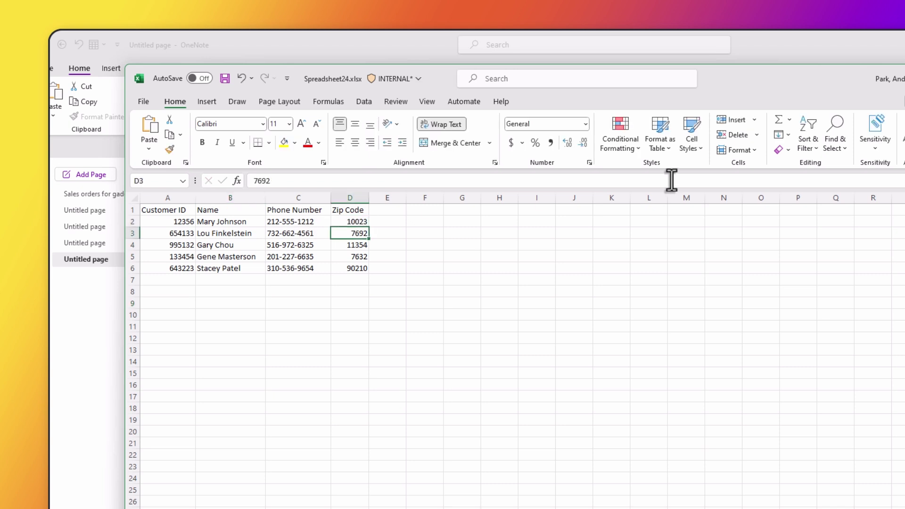
left_click(222, 81)
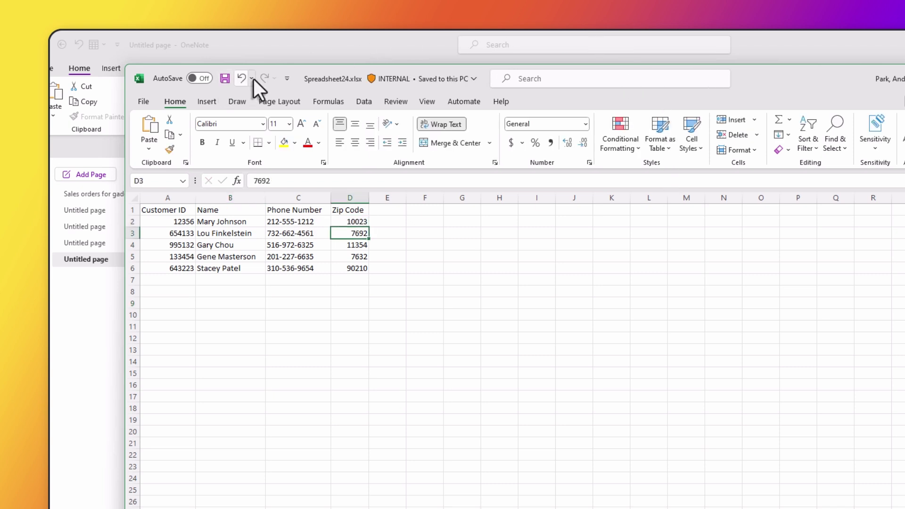
key("alt+F4")
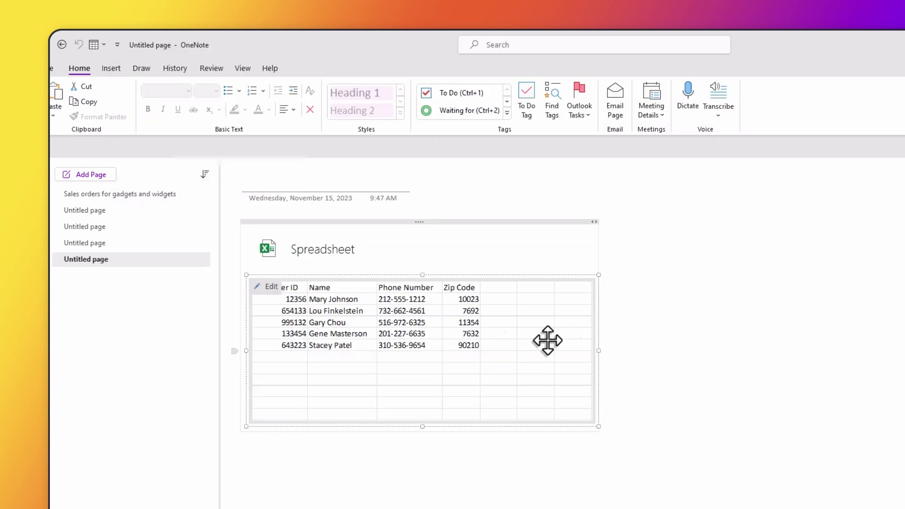
left_click(680, 355)
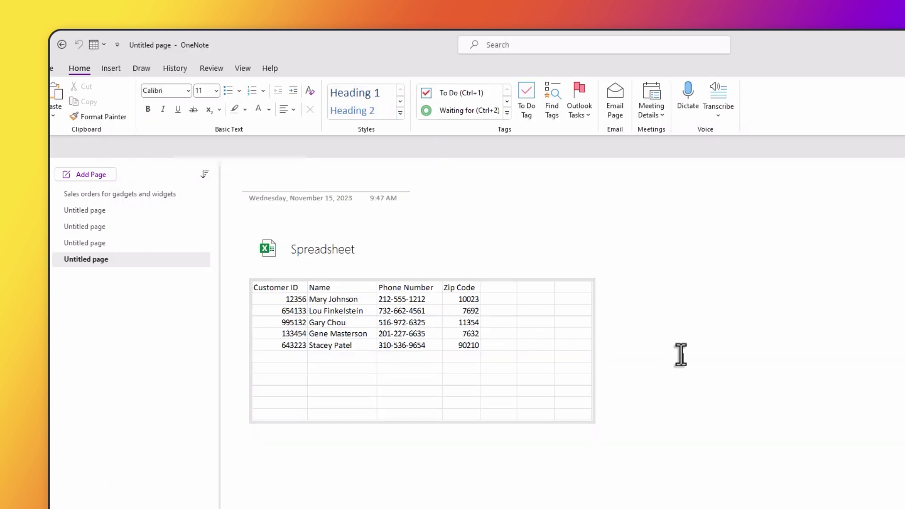